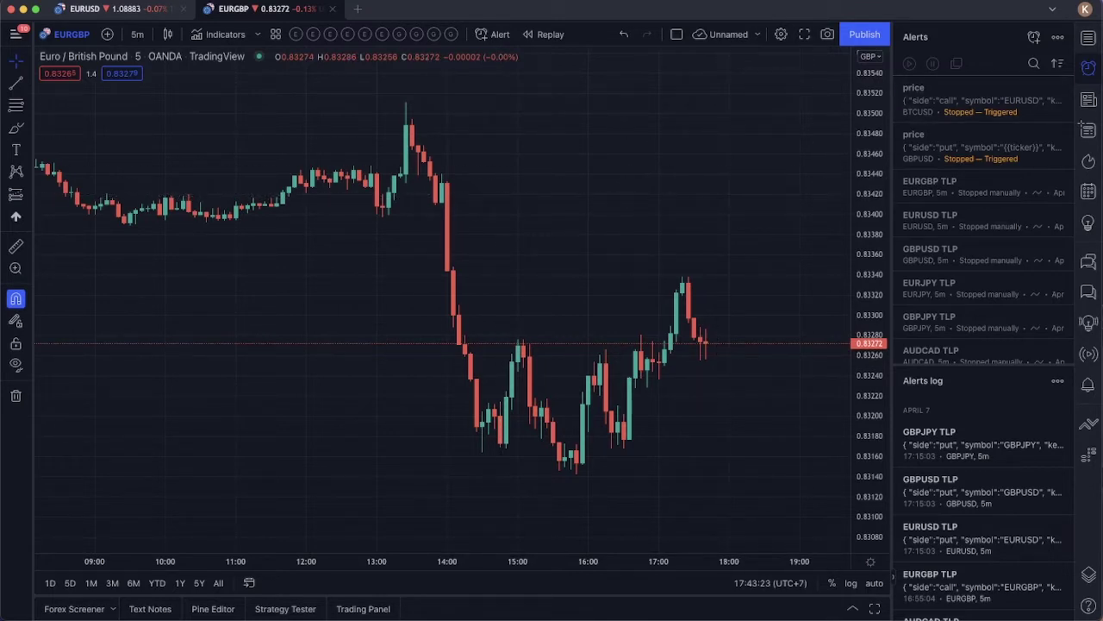
- Move the Autobot Signal window over the left side of the EURGBP chart
drag(1102, 54, 383, 36)
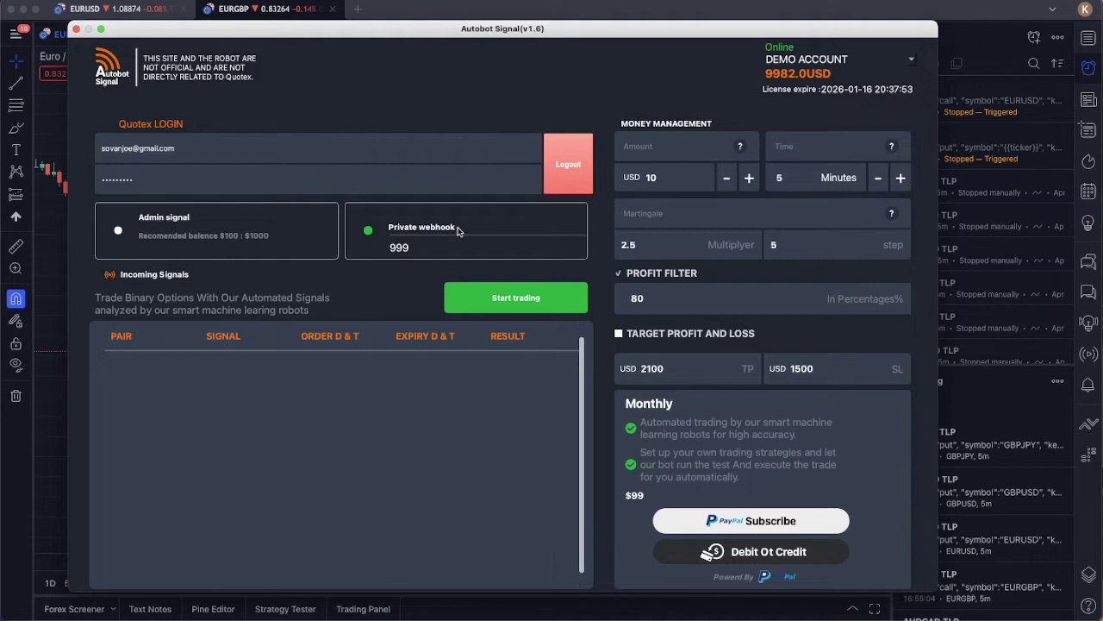
- Select and delete the private webhook key in Autobot Signal, leaving the field empty
click(416, 247)
drag(416, 247, 389, 247)
key(BackSpace)
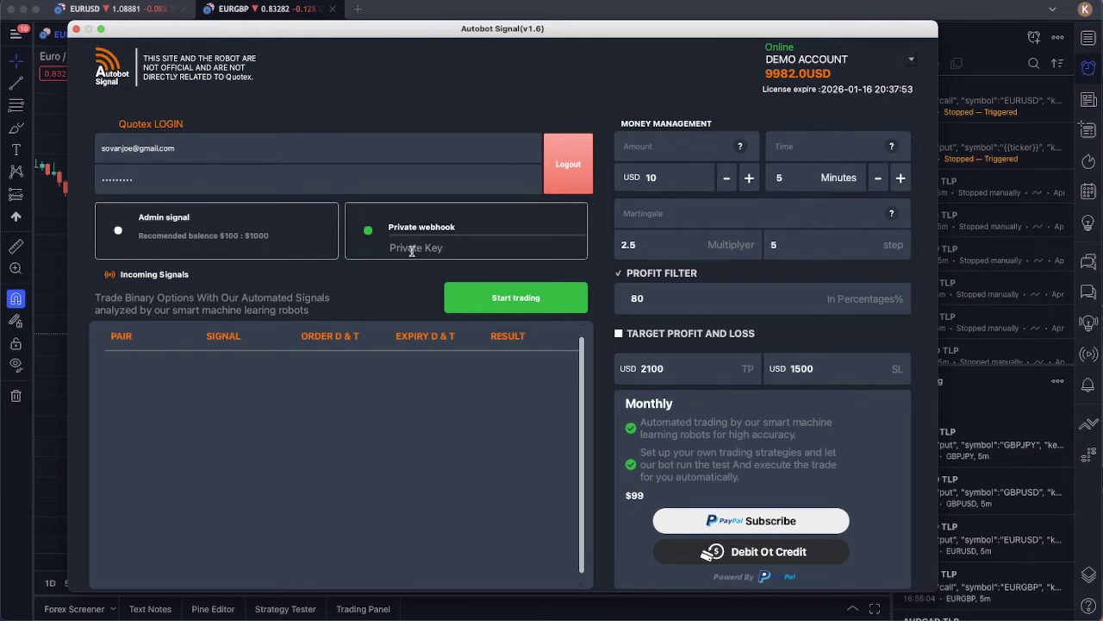
- Type the private webhook key back into its field and launch automated trading with Start trading
text(999)
click(412, 250)
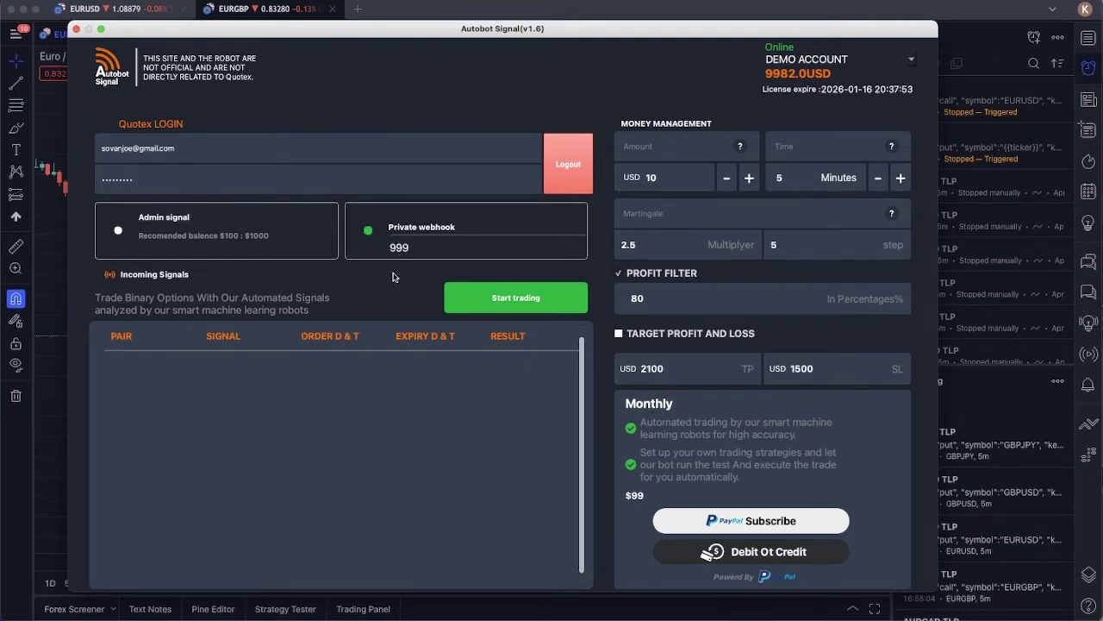
click(479, 301)
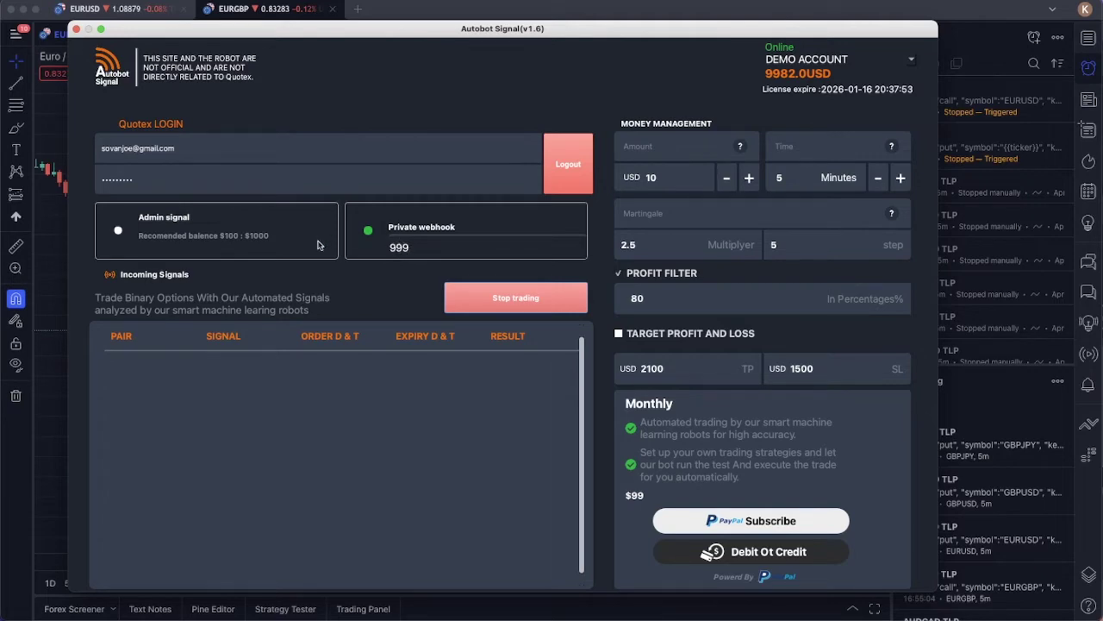
- Bring the EURGBP 5-minute chart to the front, opening and then dismissing the Create Alert dialog
click(51, 251)
scroll(626, 285, up, 3)
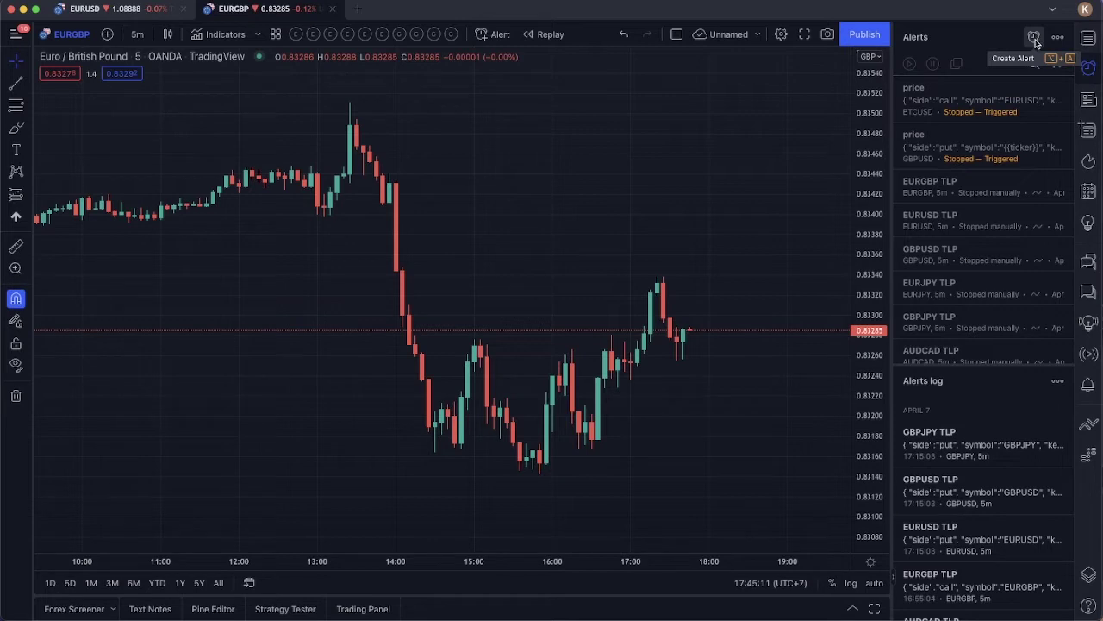
click(1034, 40)
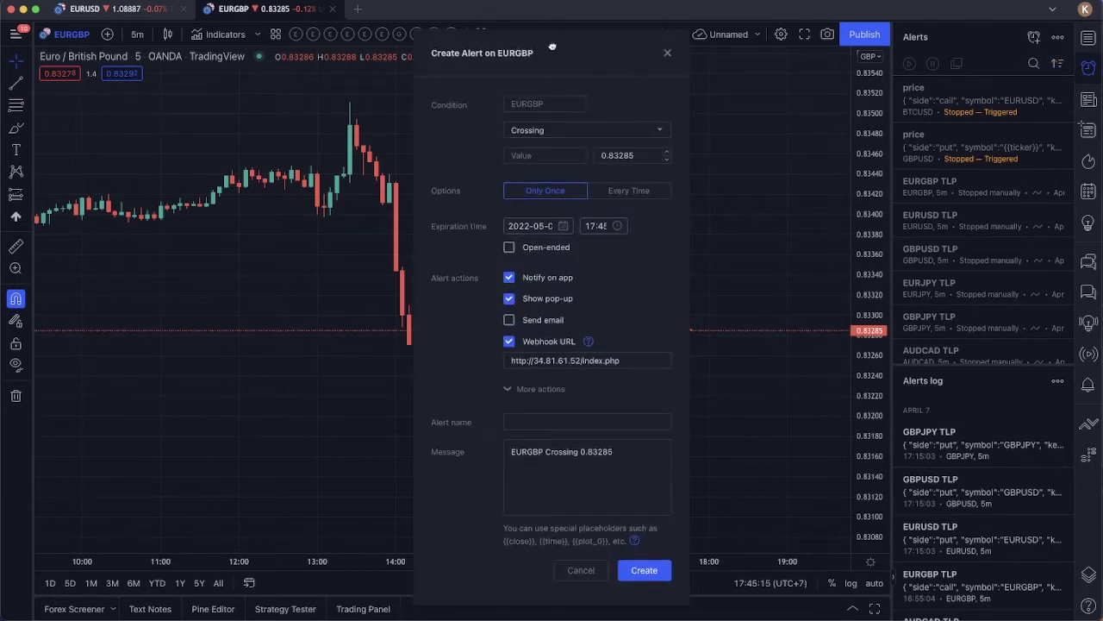
drag(552, 45, 595, 40)
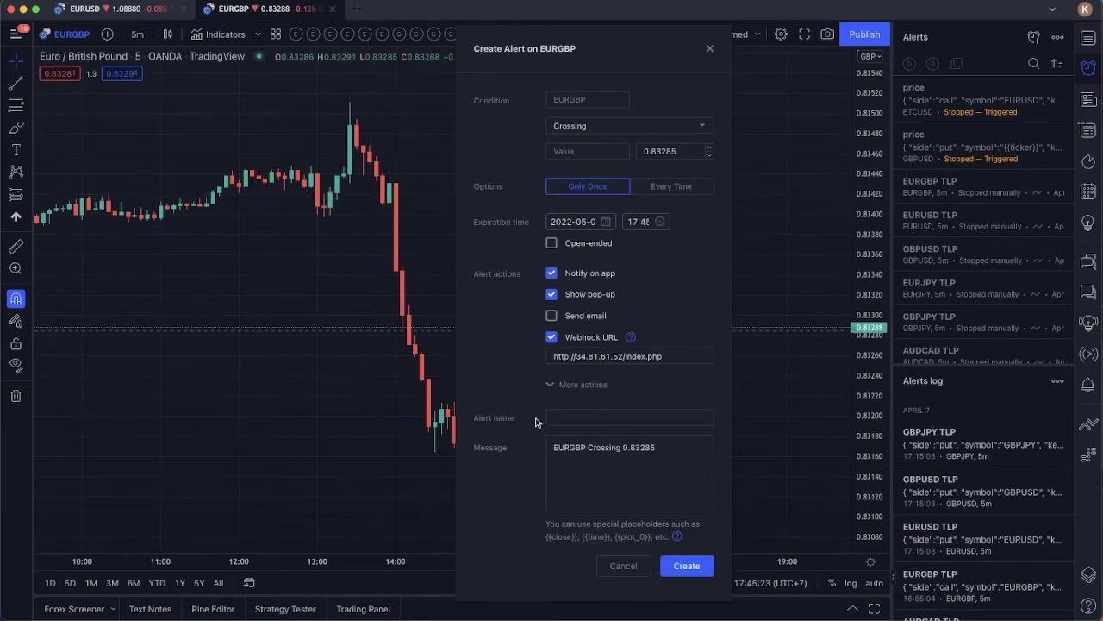
key(Escape)
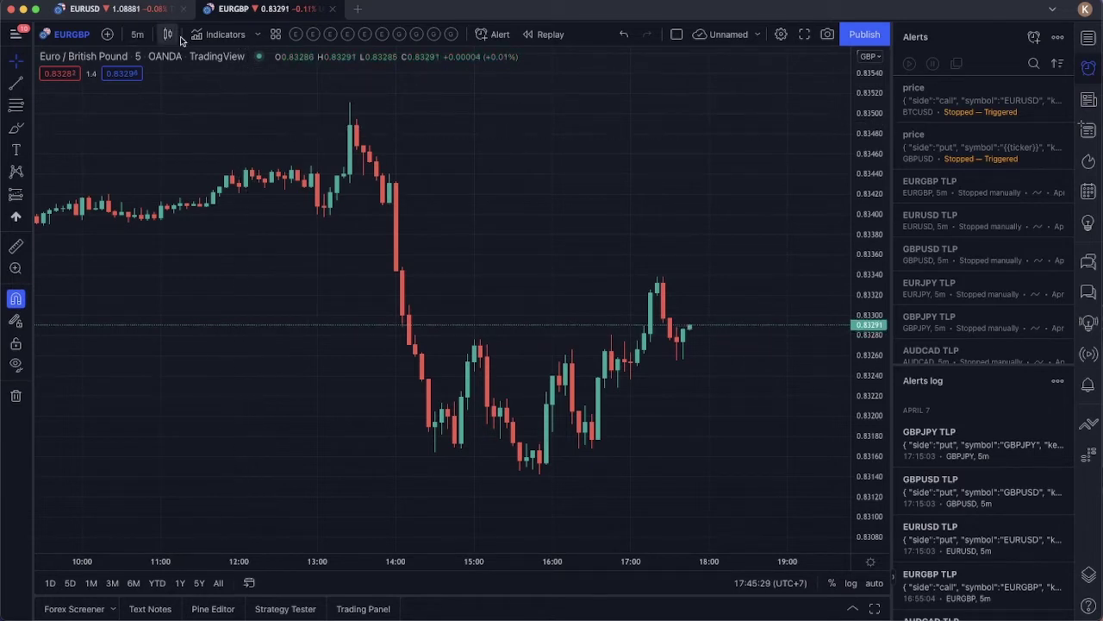
- Open the Indicators library and search it for 'al'
click(225, 35)
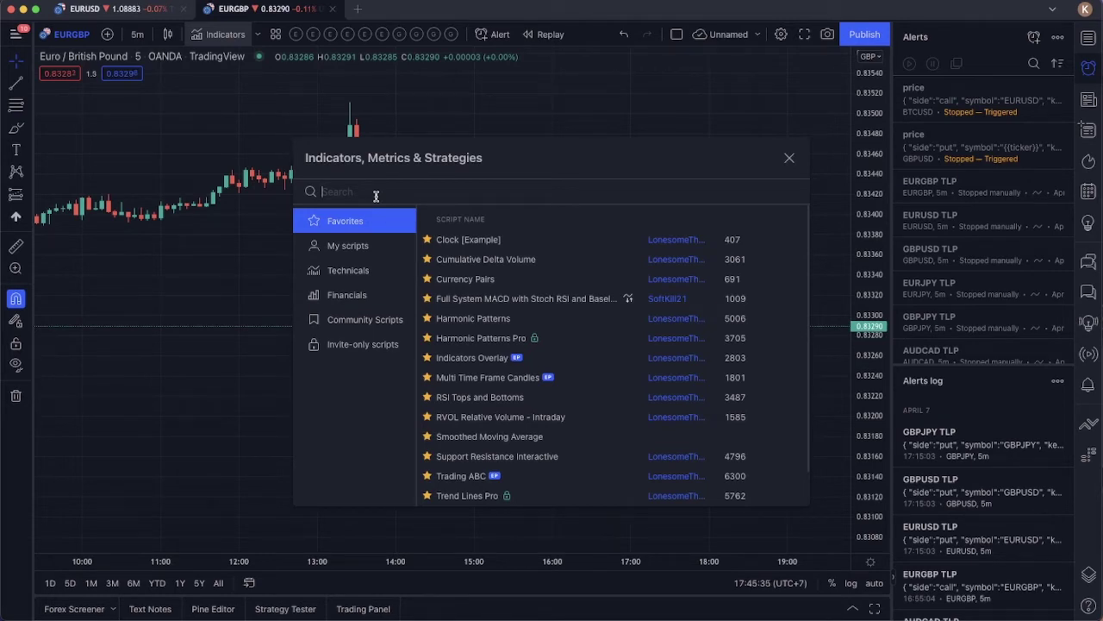
text(al)
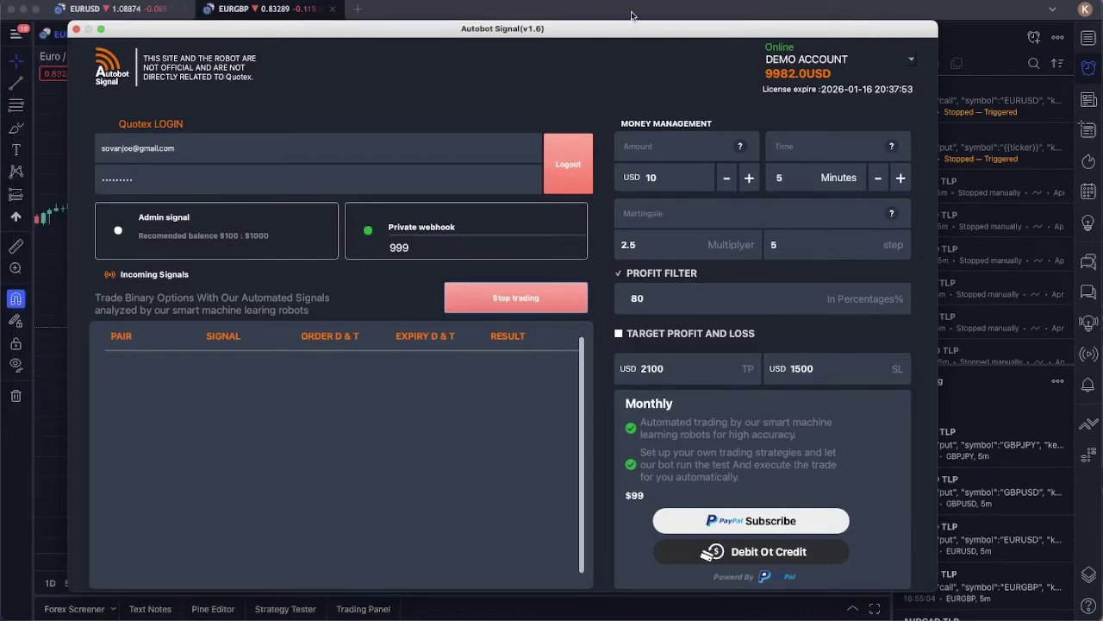
- Refine the library search to 'alert rsi' and add RSI Divergence Indicator w/Alerts to the chart
click(286, 8)
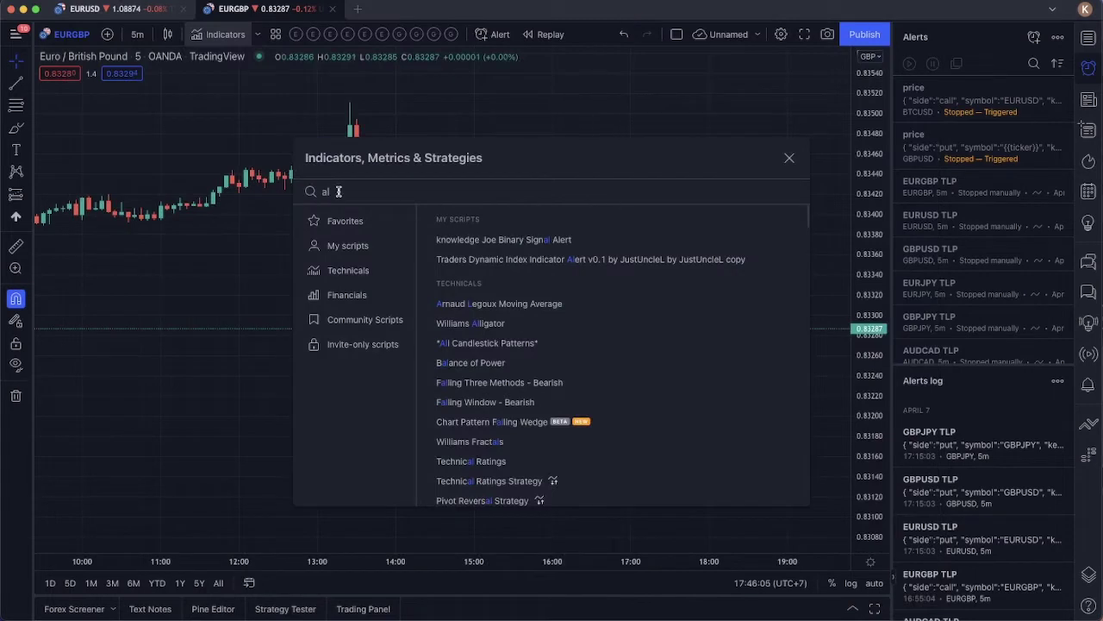
text(ert)
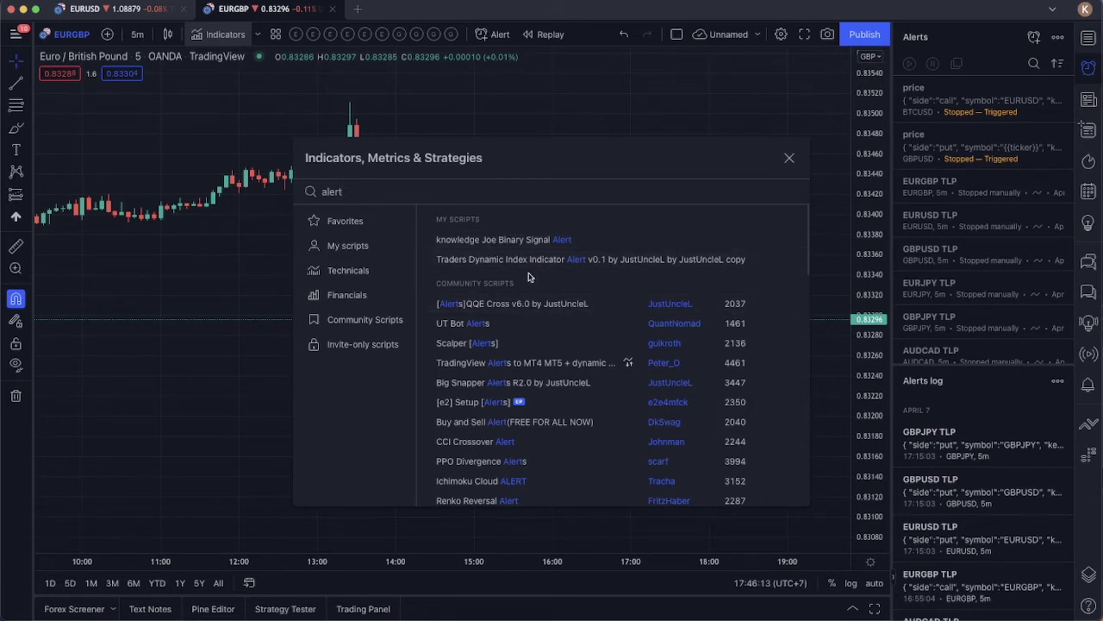
scroll(536, 321, down, 3)
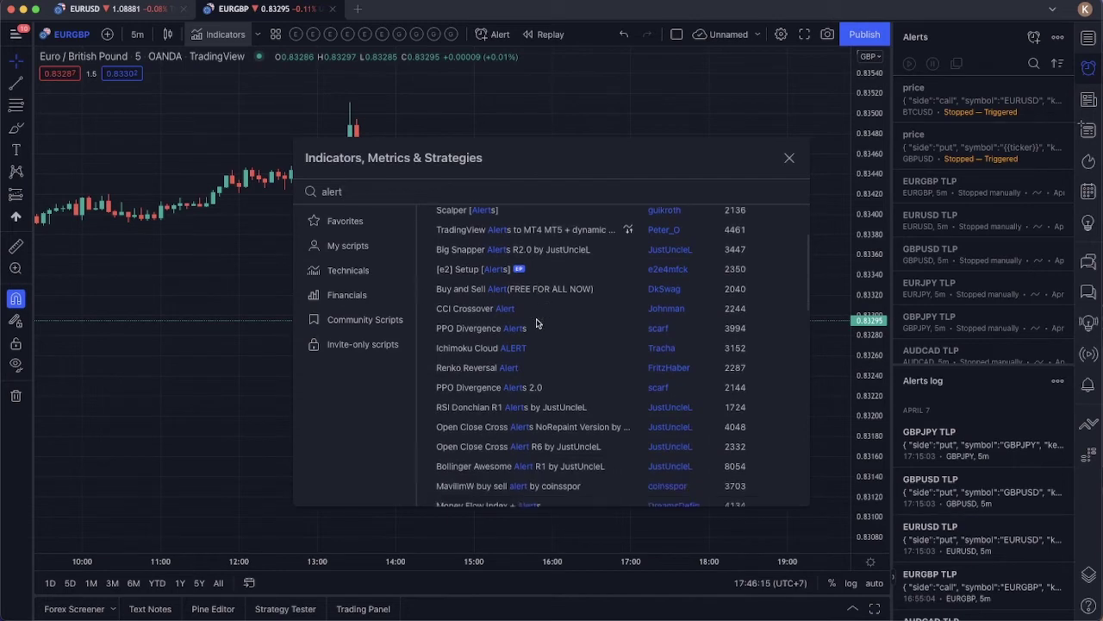
scroll(536, 320, up, 4)
scroll(535, 322, up, 1)
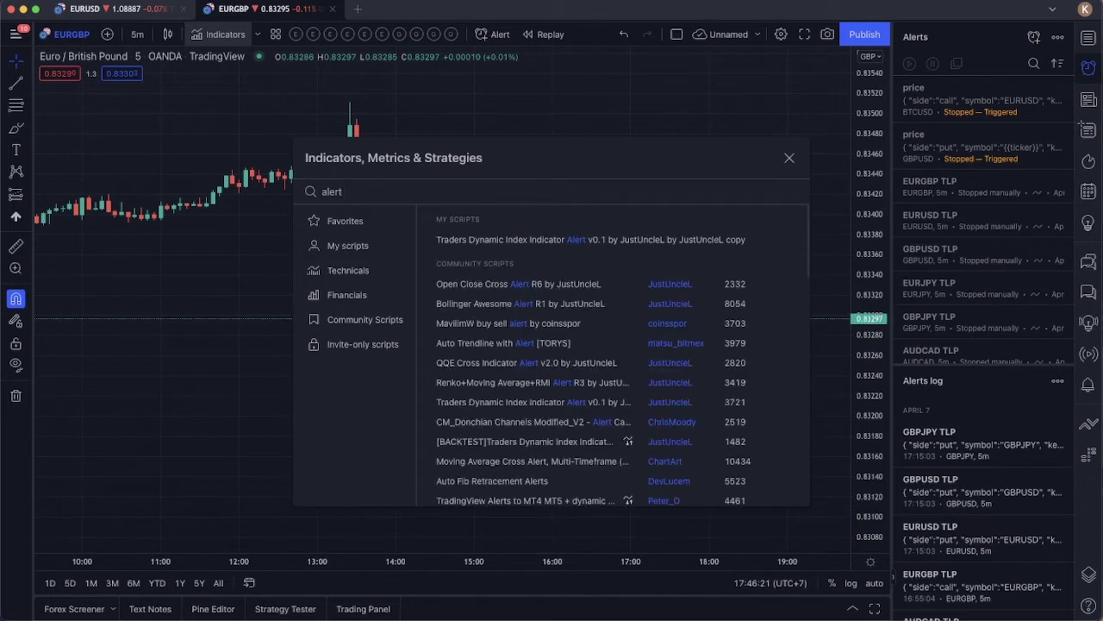
text(rsi)
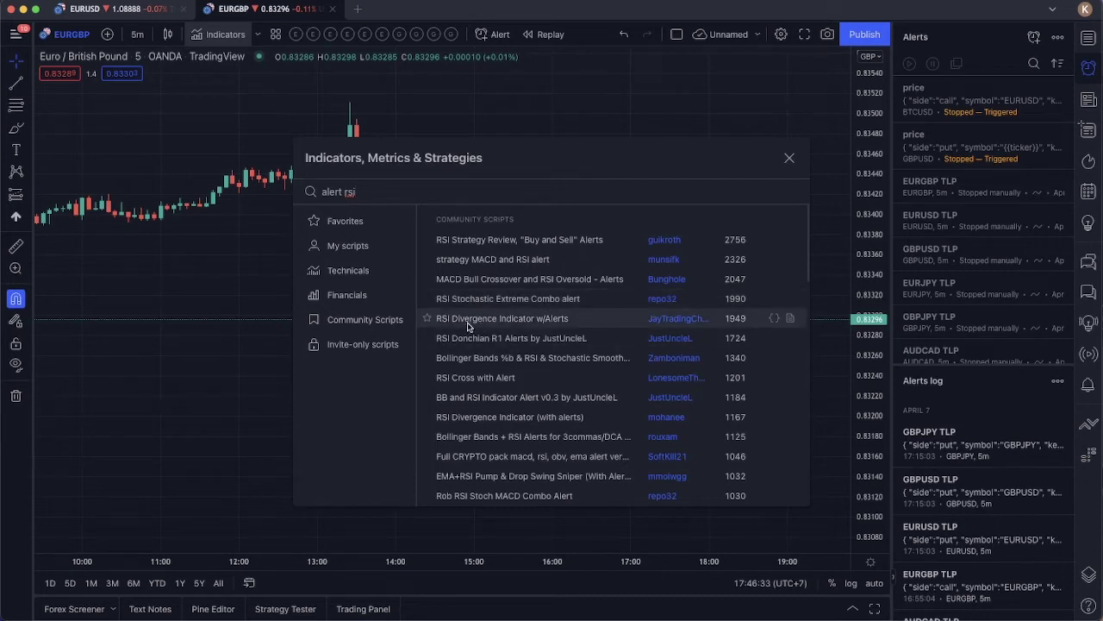
click(493, 325)
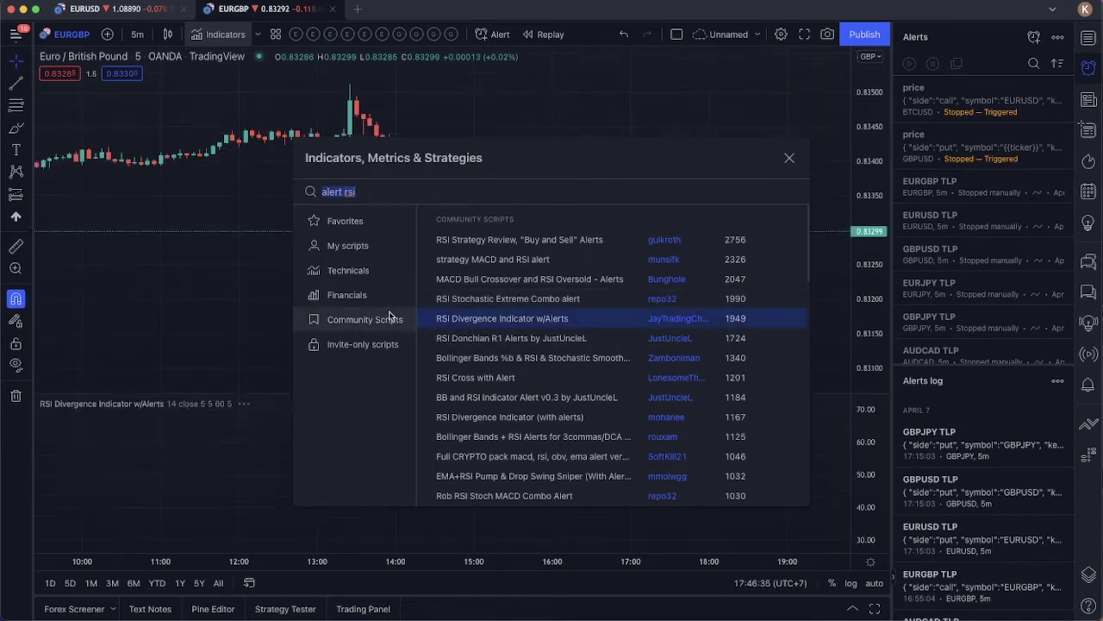
- Close the Indicators, Metrics & Strategies dialog to reveal the RSI divergence pane below the candles
click(208, 283)
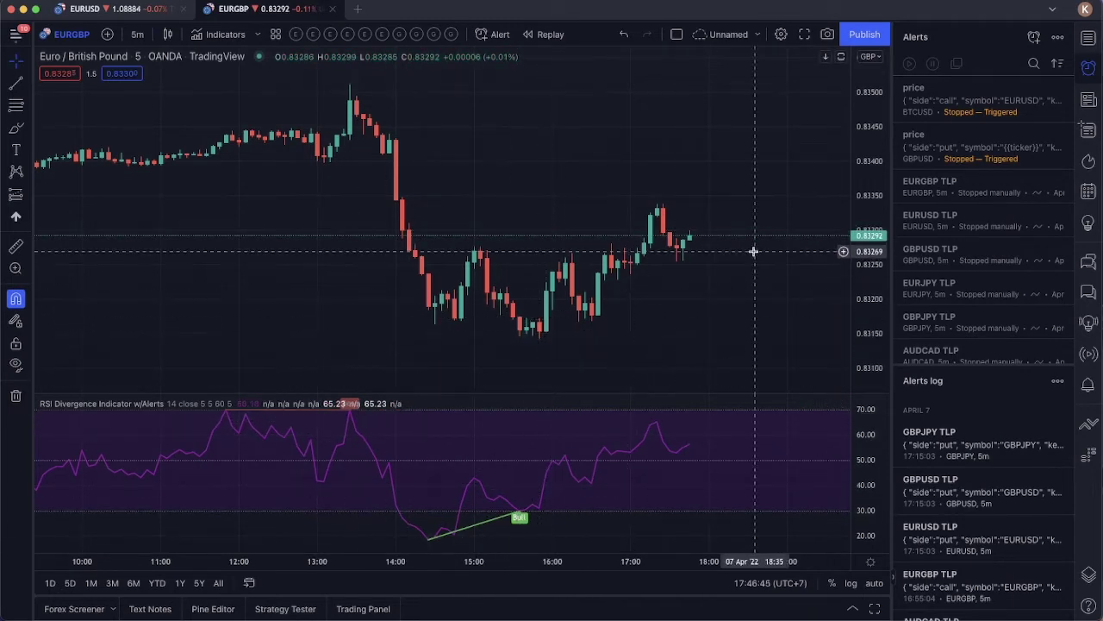
scroll(338, 212, down, 1)
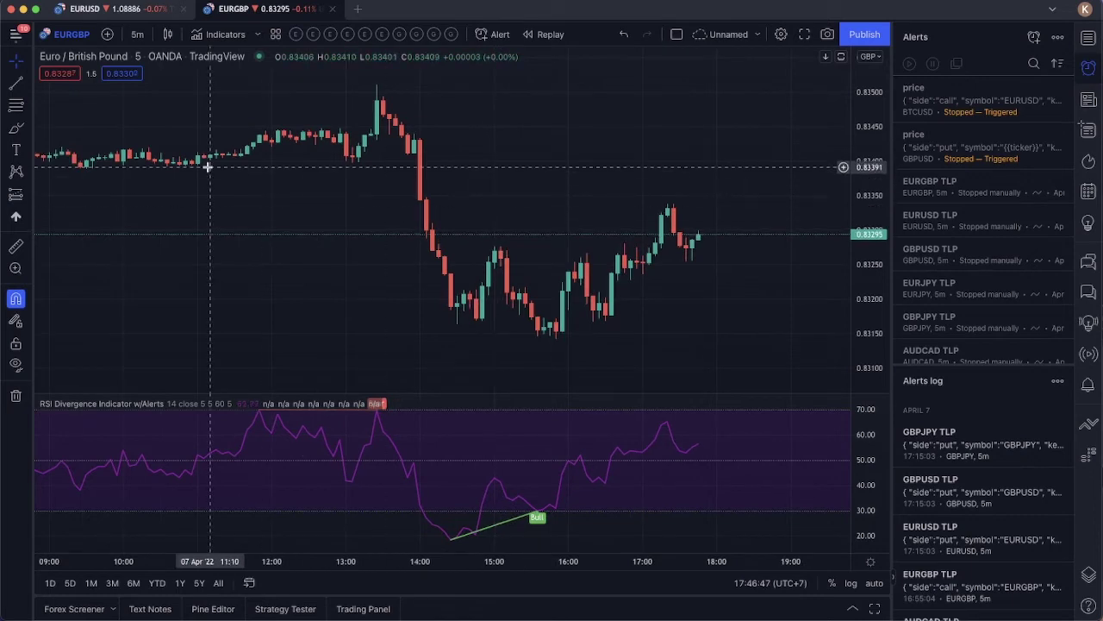
- Create an EURGBP alert on the RSI Divergence Bear condition, set to fire Once Per Bar Close
click(1033, 40)
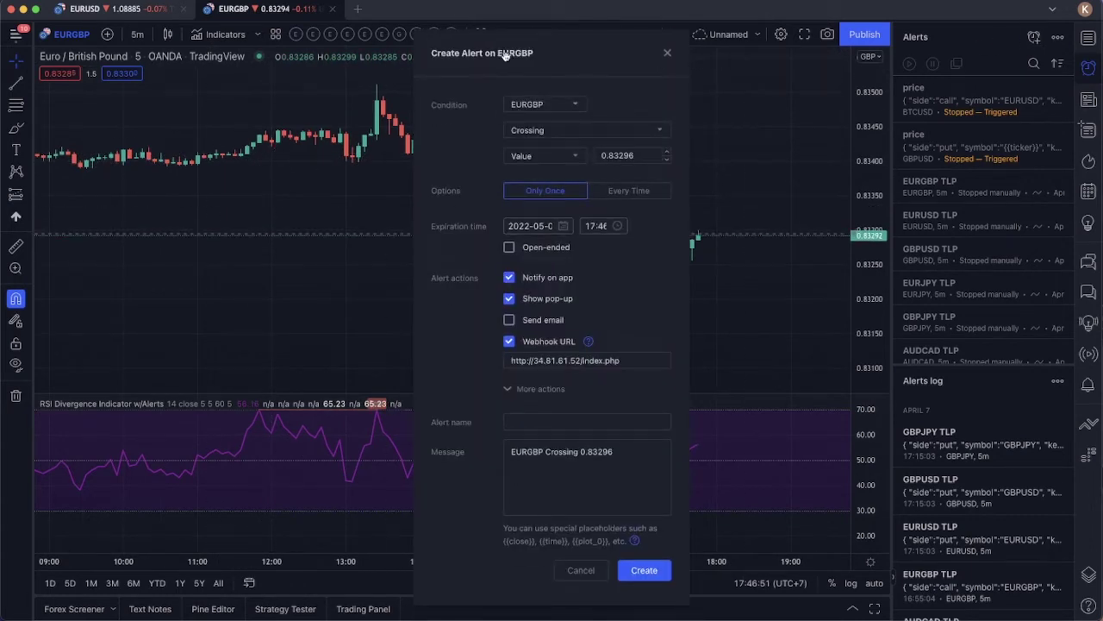
drag(504, 53, 599, 54)
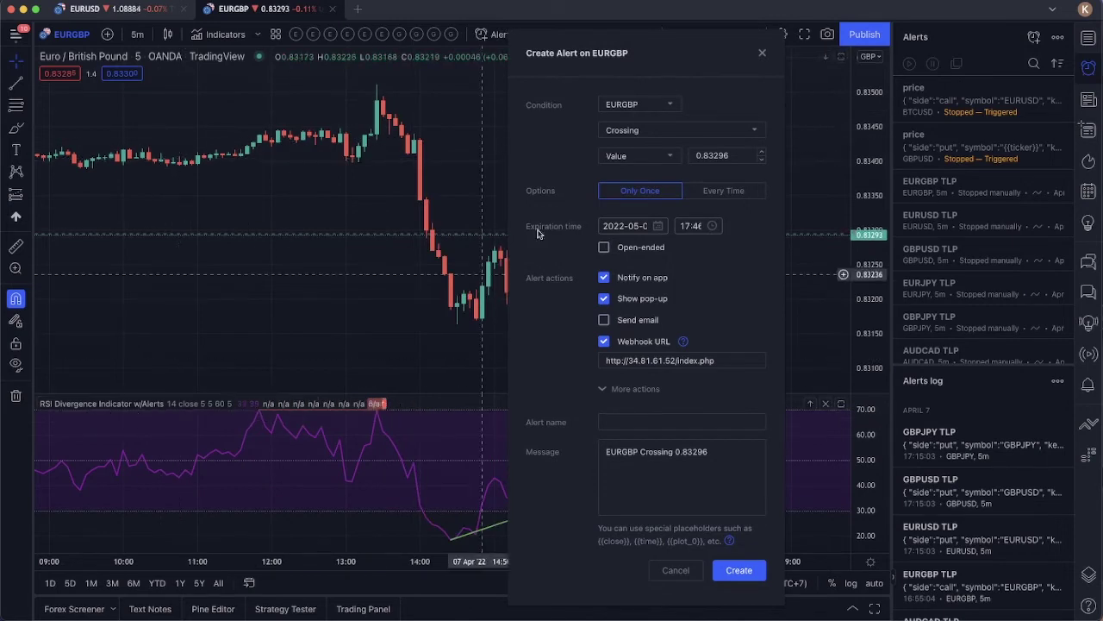
click(671, 106)
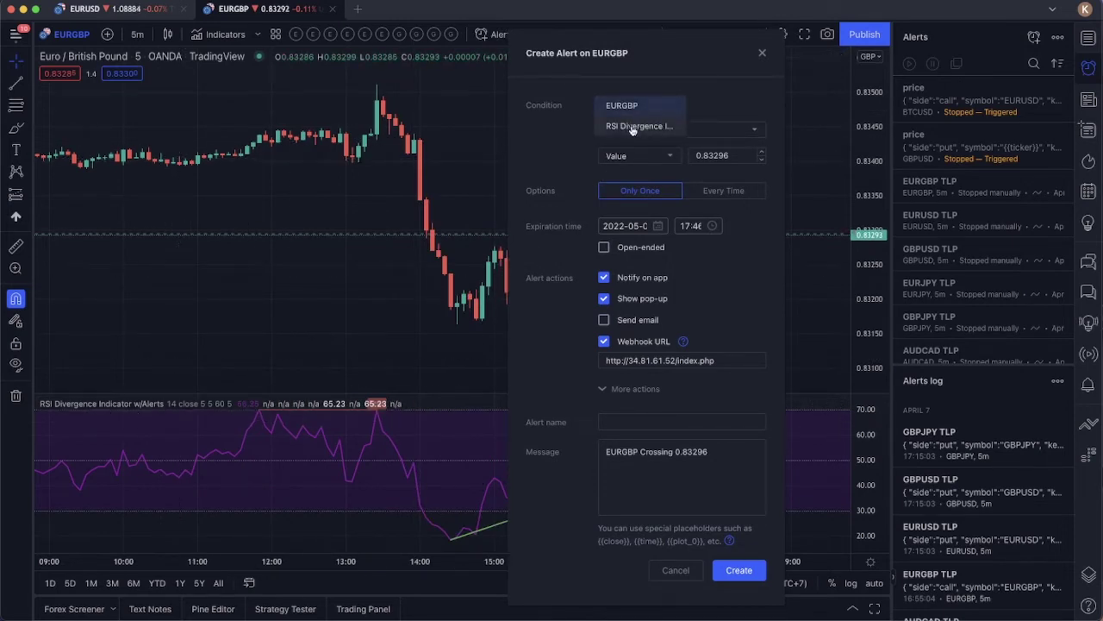
click(632, 128)
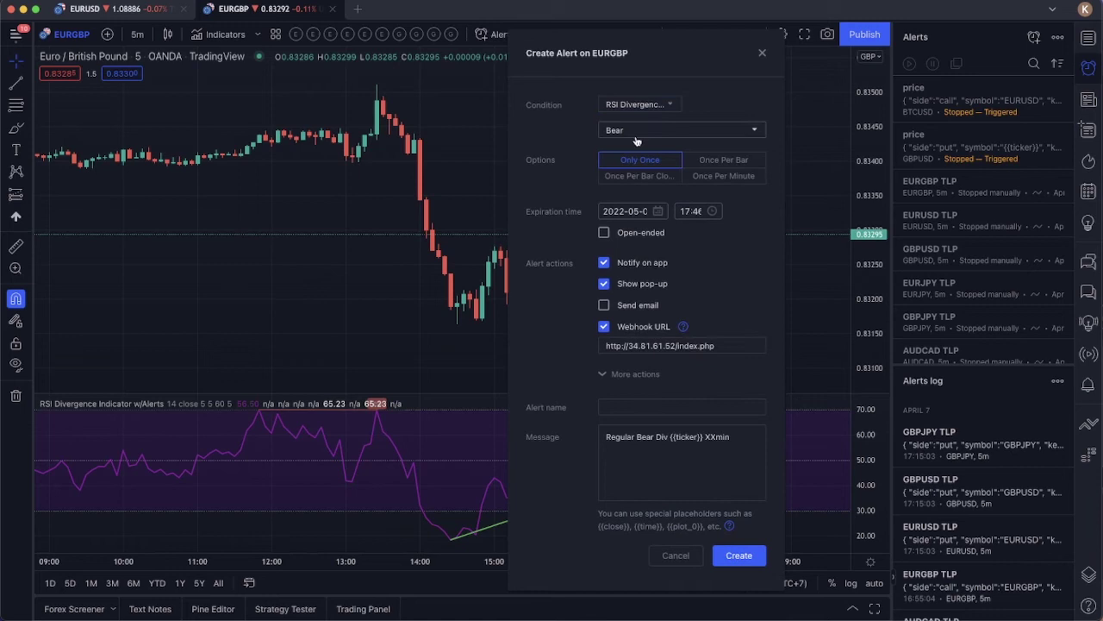
click(755, 134)
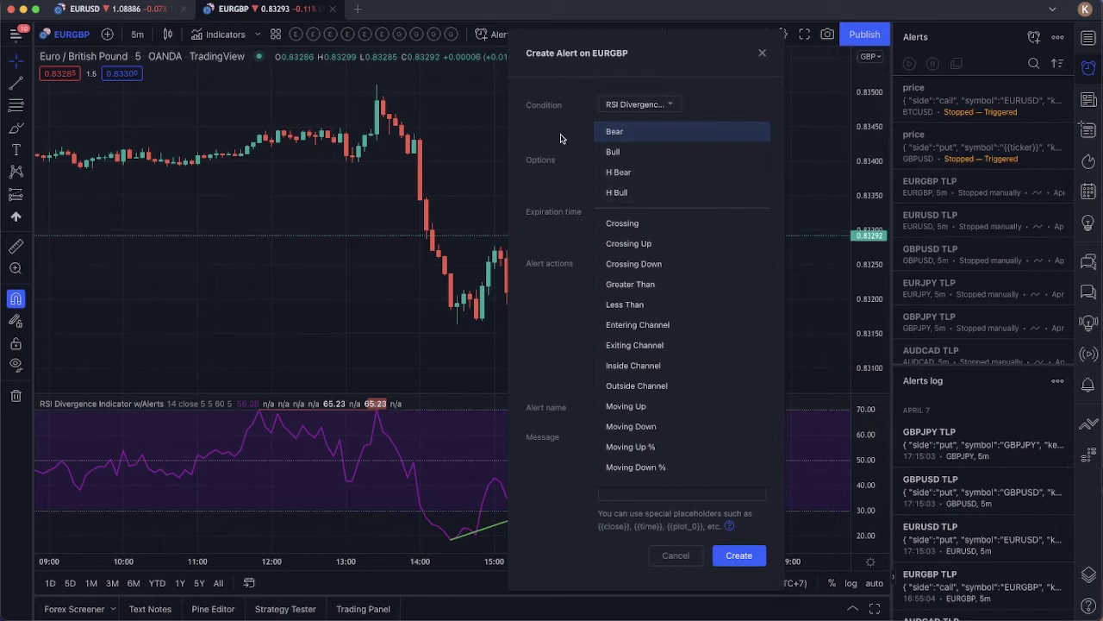
click(627, 135)
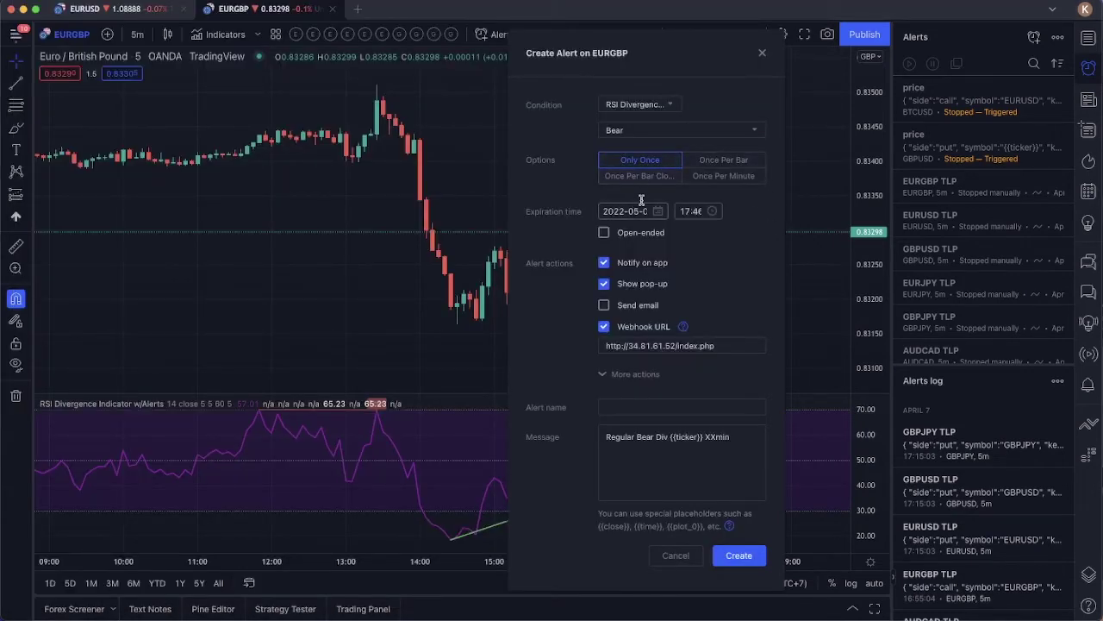
click(616, 179)
drag(724, 344, 606, 338)
click(558, 326)
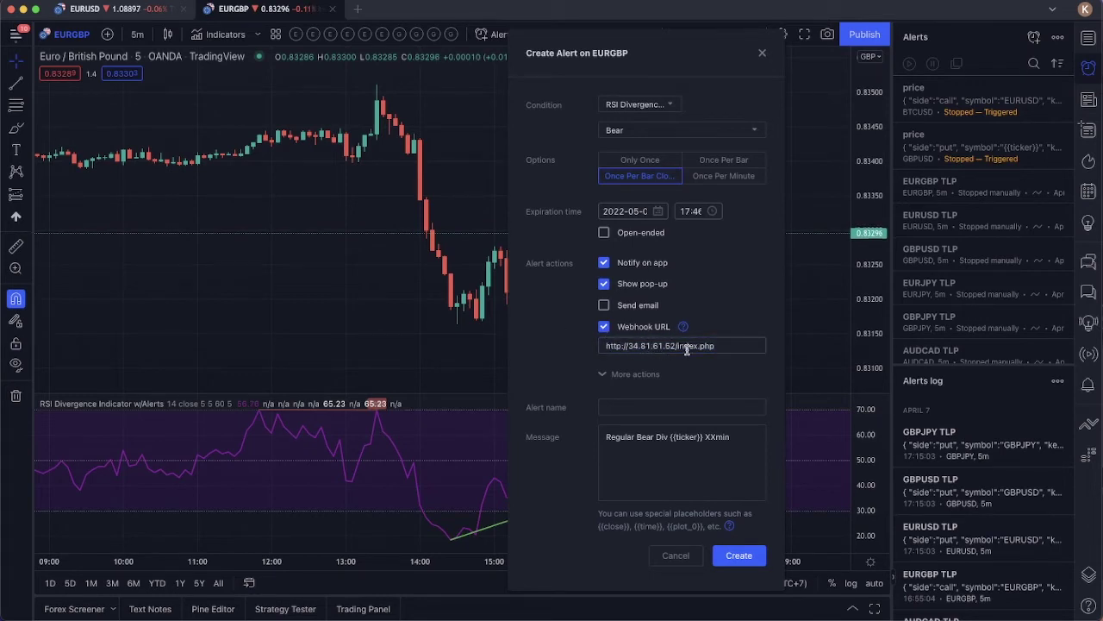
drag(722, 346, 606, 346)
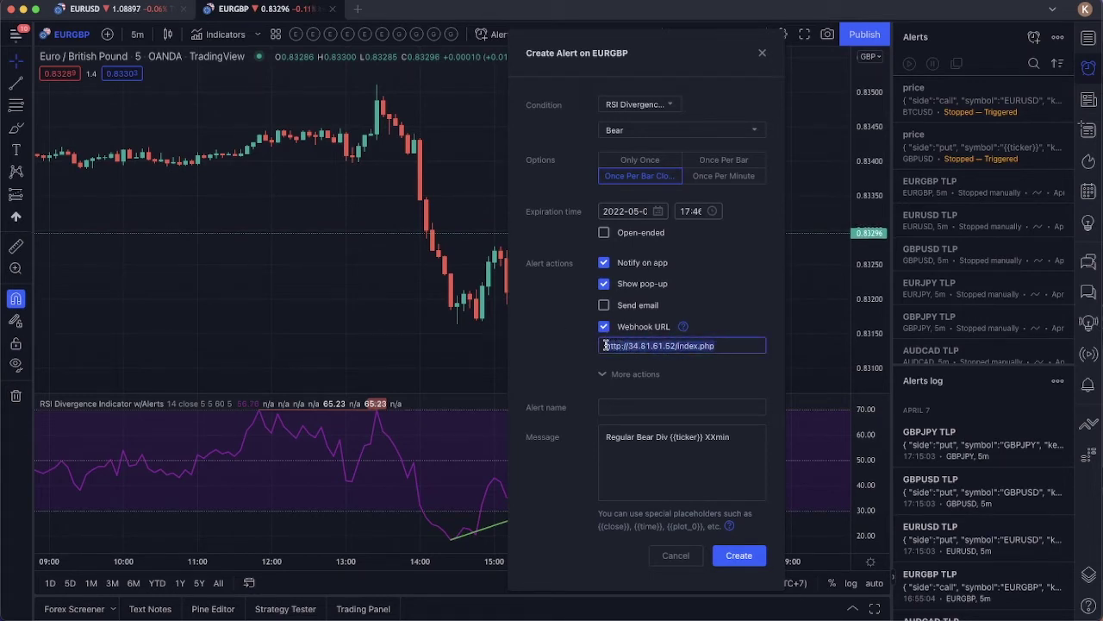
click(708, 345)
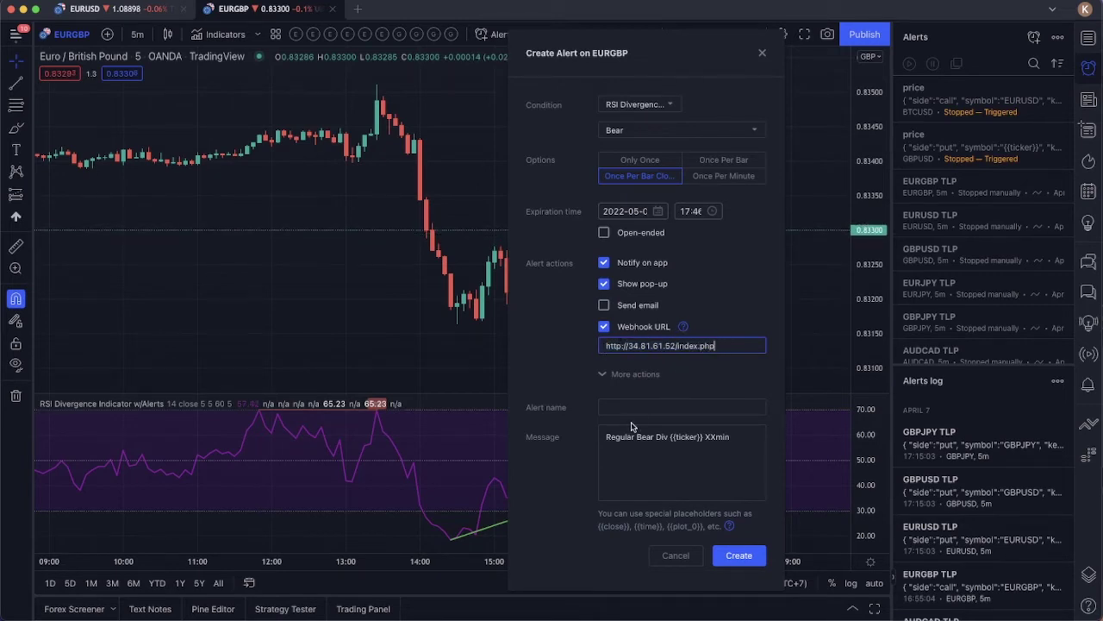
drag(732, 437, 572, 438)
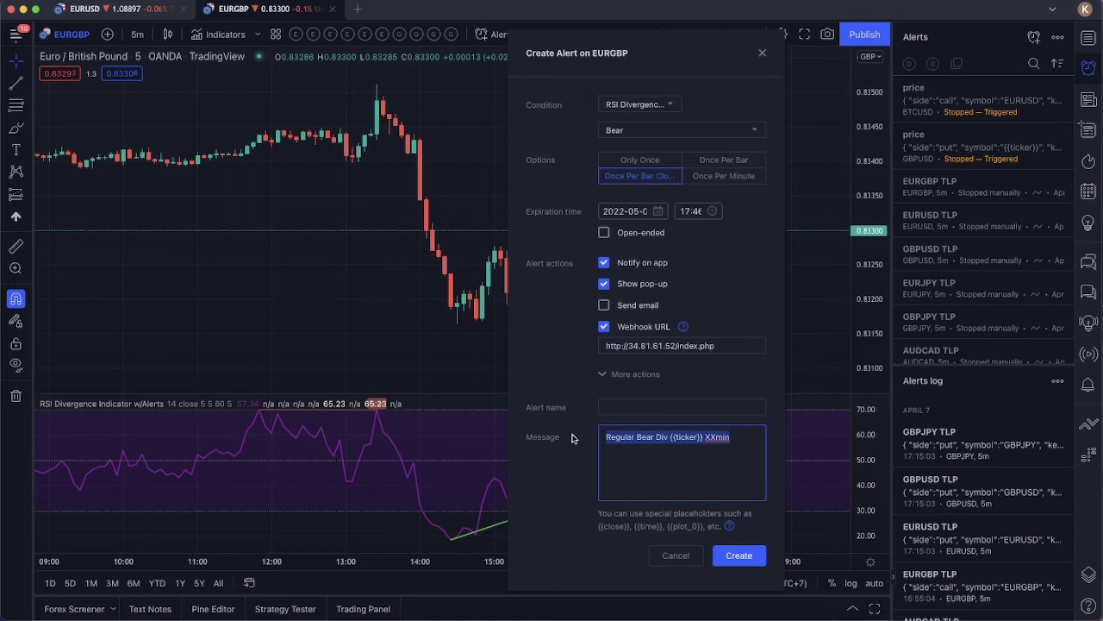
- Replace the alert message with a JSON body beginning { "side":"put",
key(BackSpace)
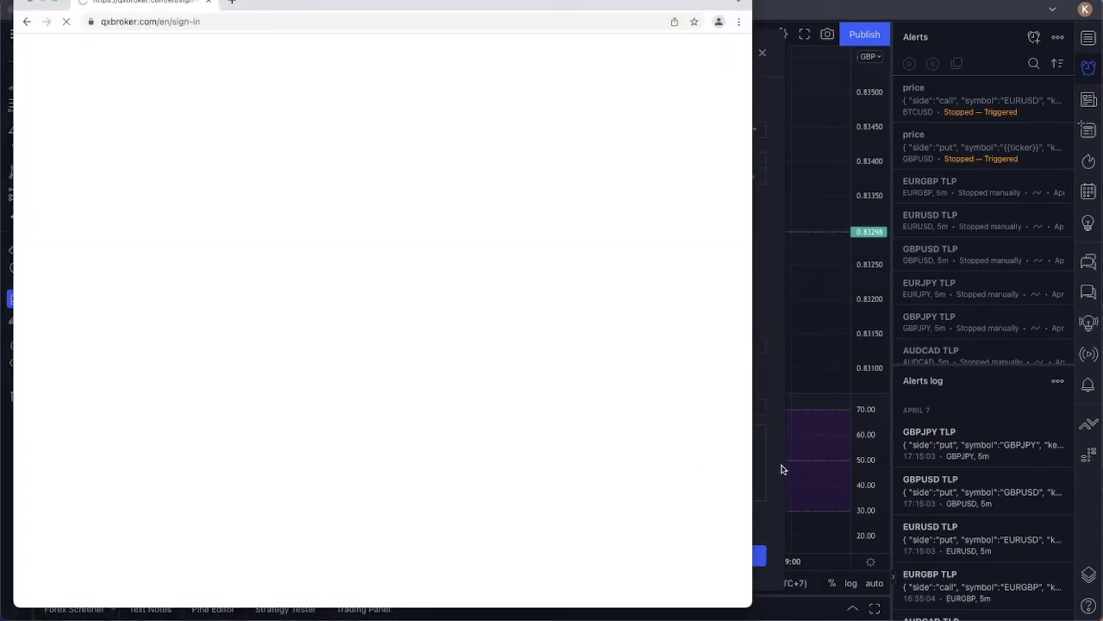
click(782, 463)
text({)
click(683, 446)
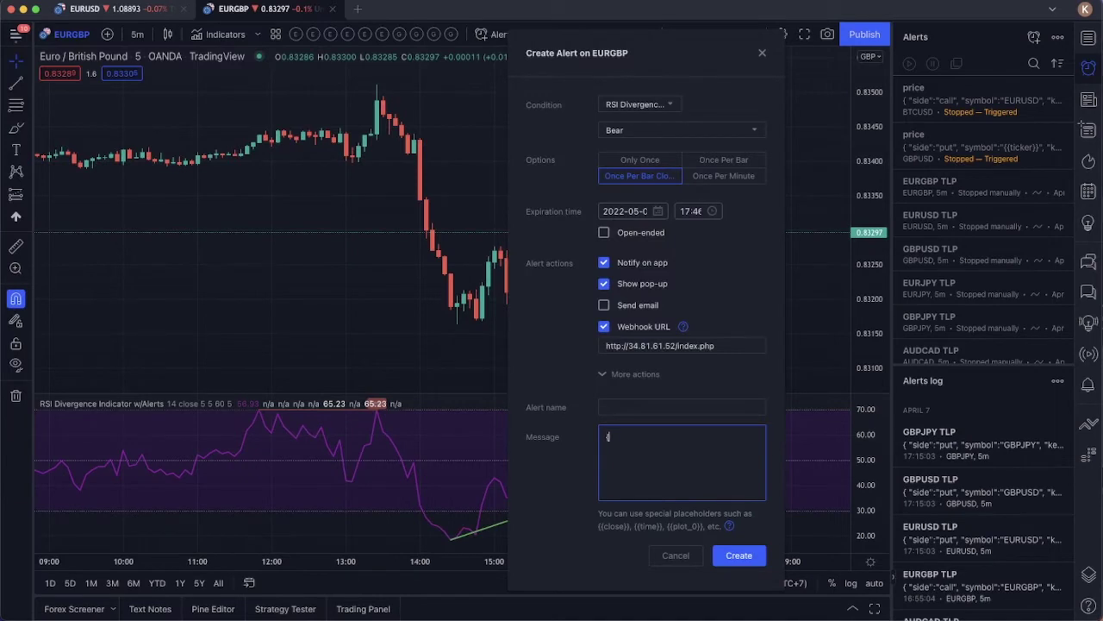
text("side":")
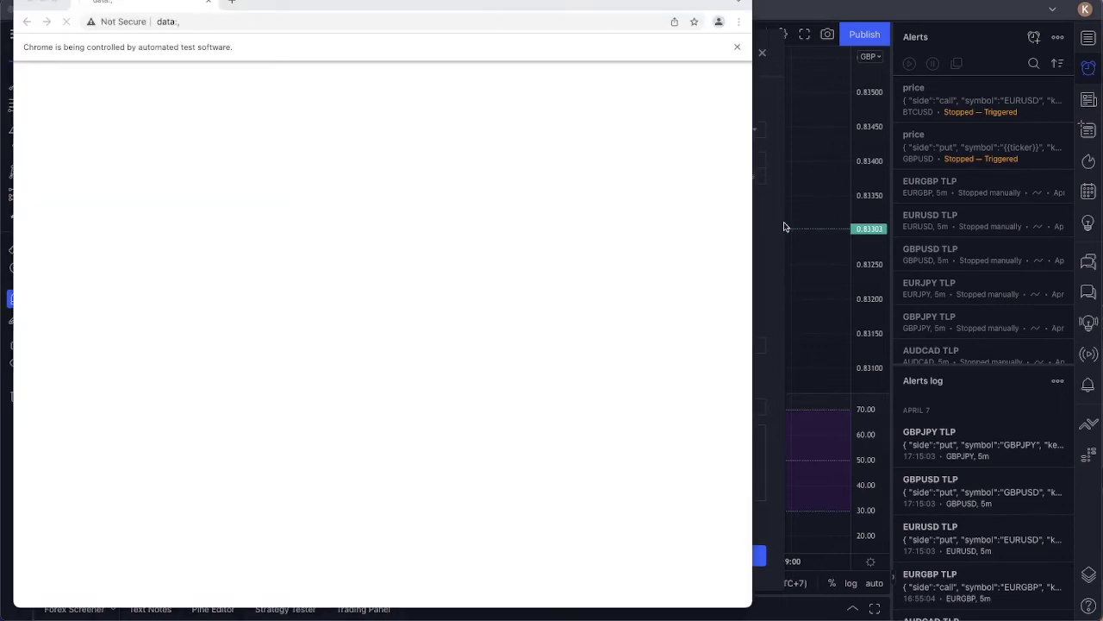
click(780, 223)
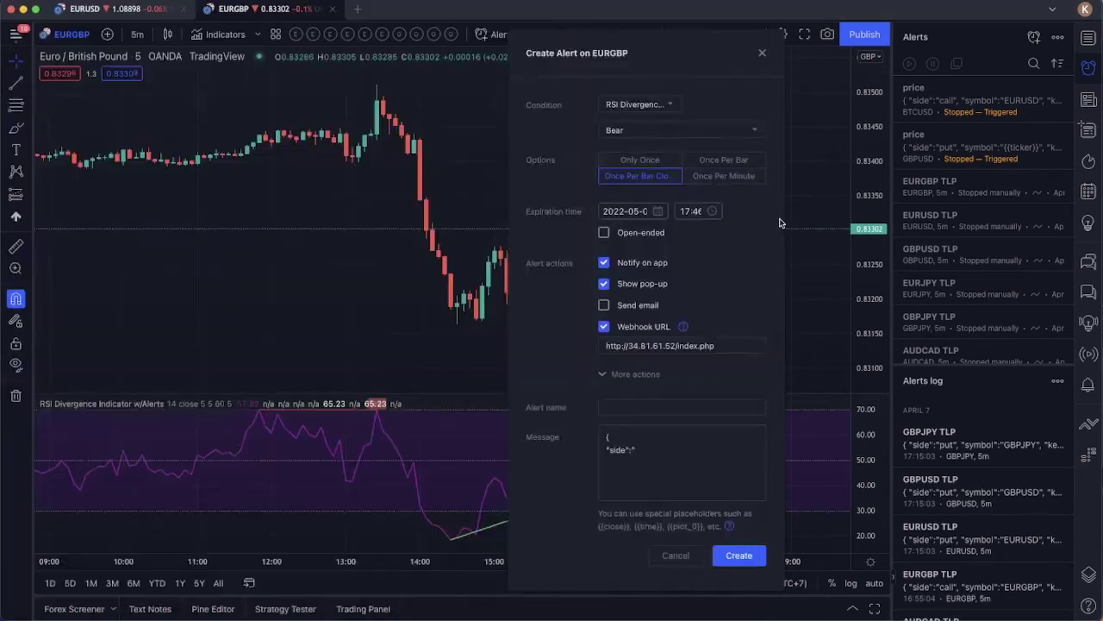
click(656, 455)
text(put",)
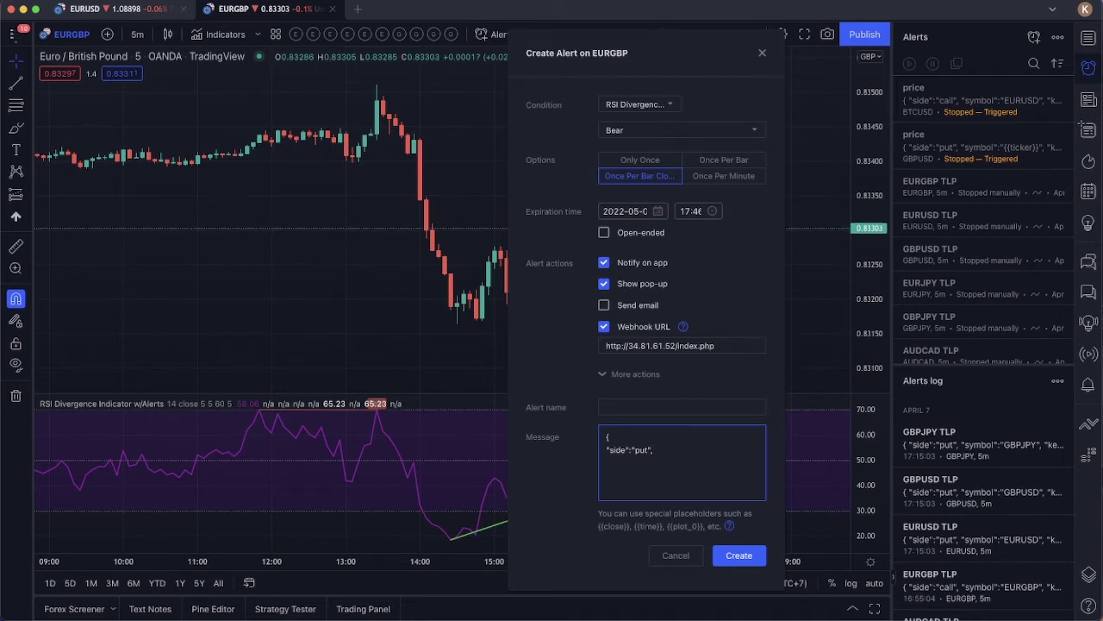
- Add "symbol":"{{ticker}}" to the alert message, then begin a "key": field on the next line
text("sy)
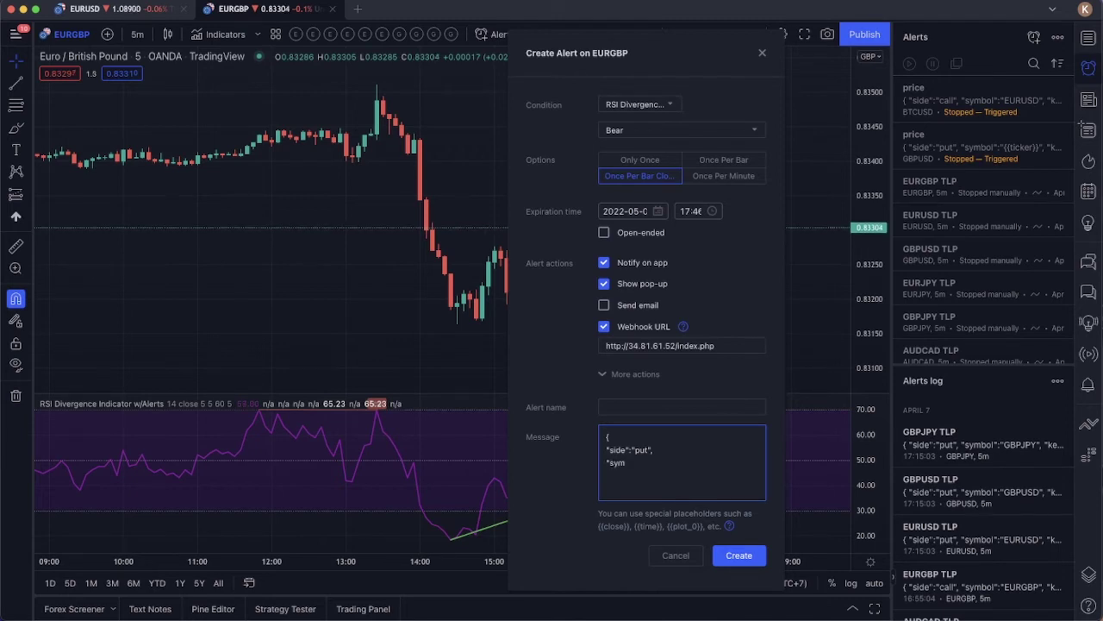
text(mbol")
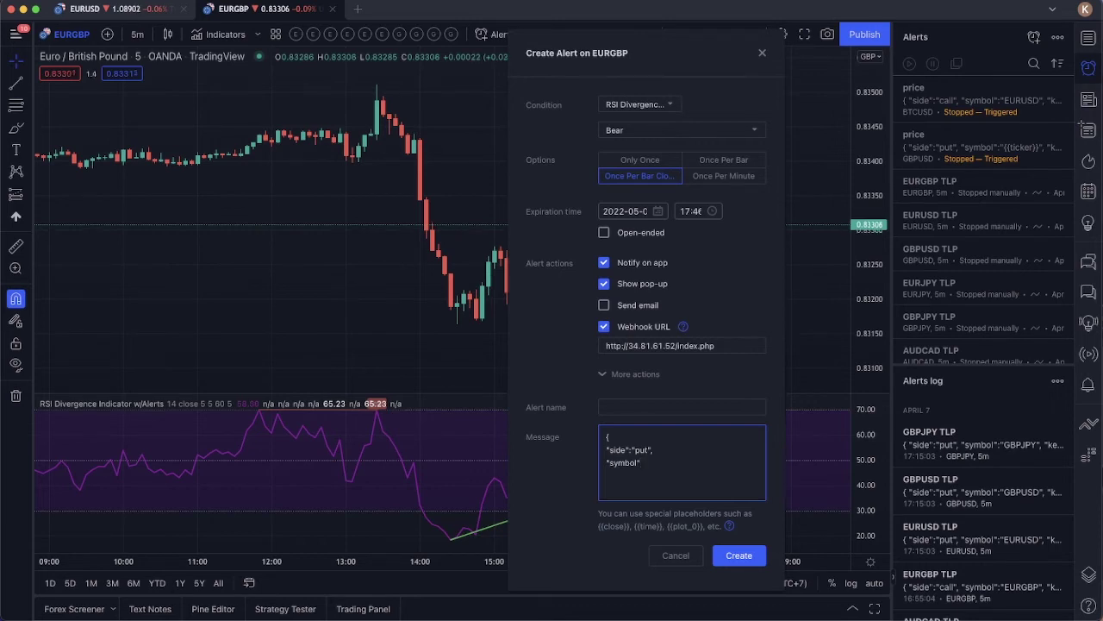
text(:")
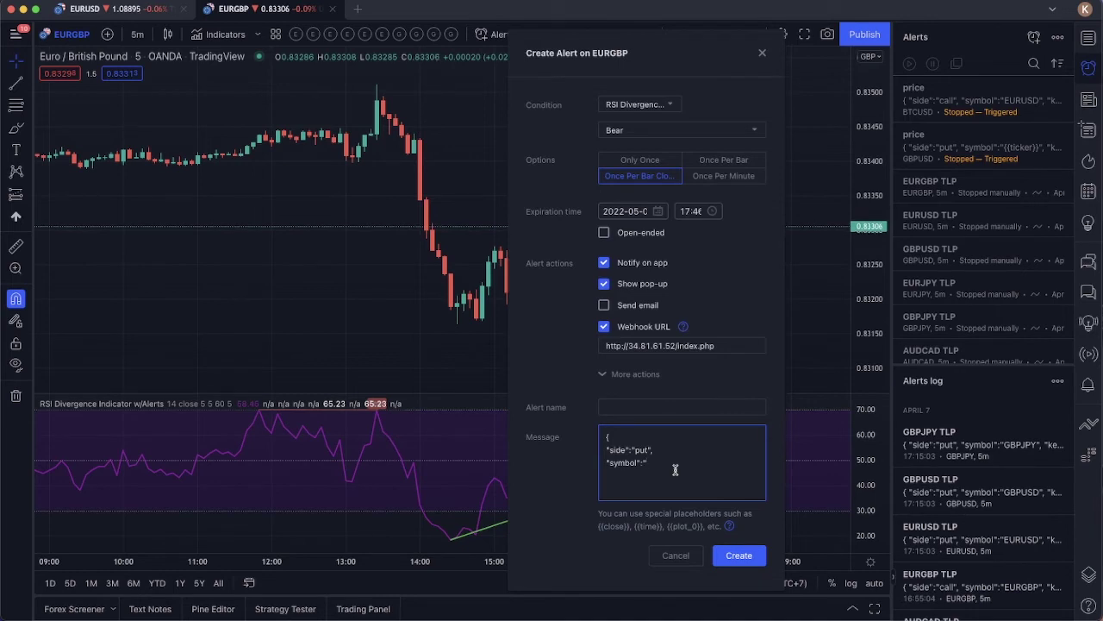
text({{)
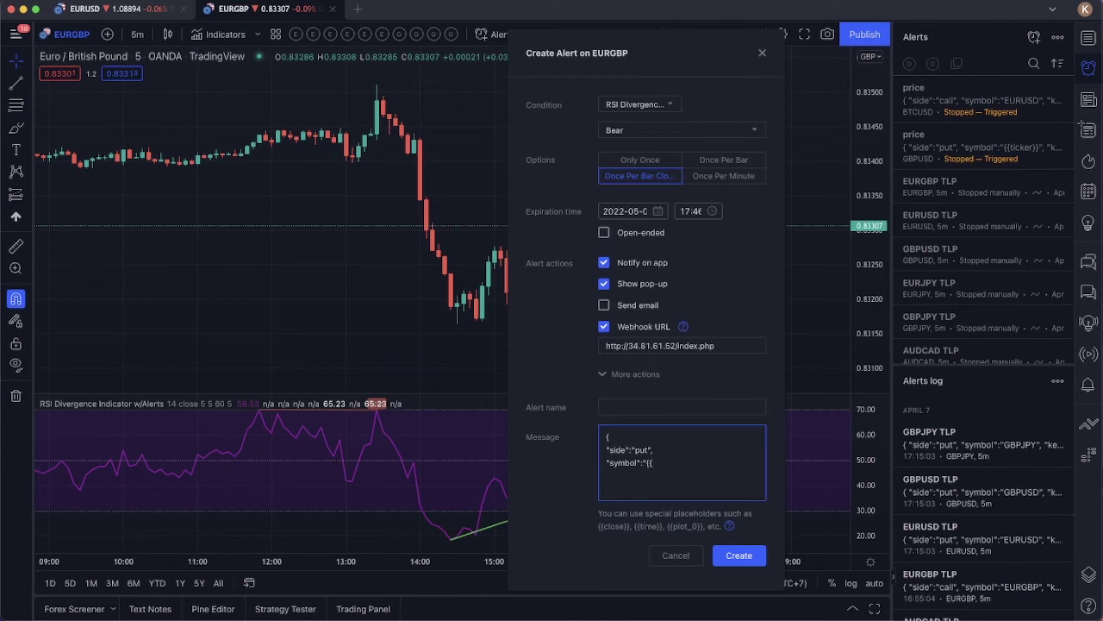
text(ticker}}",)
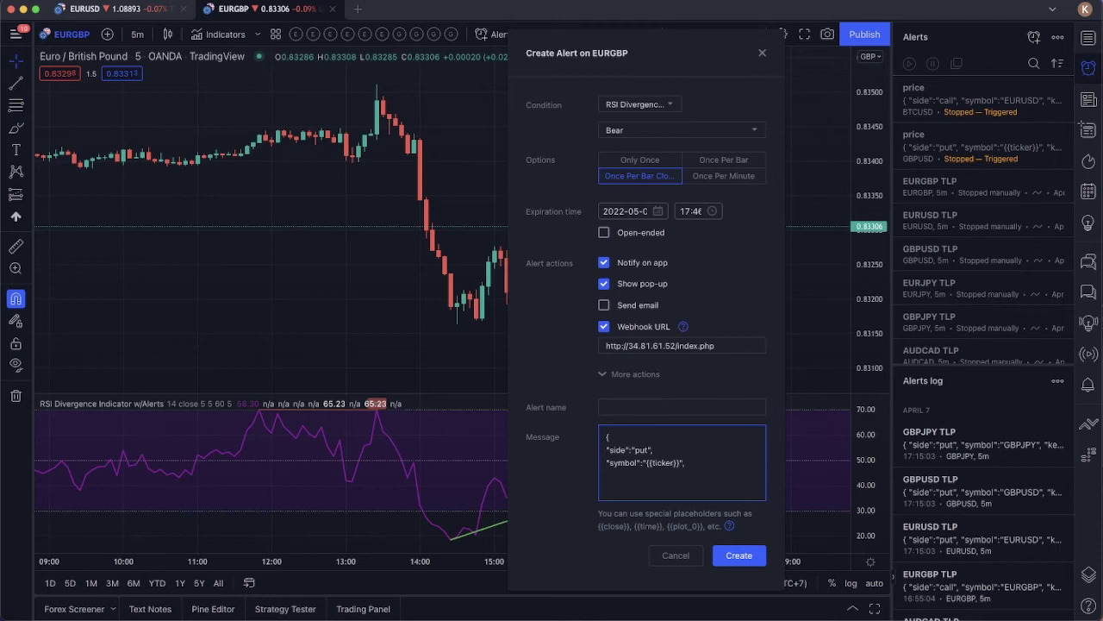
key(Return)
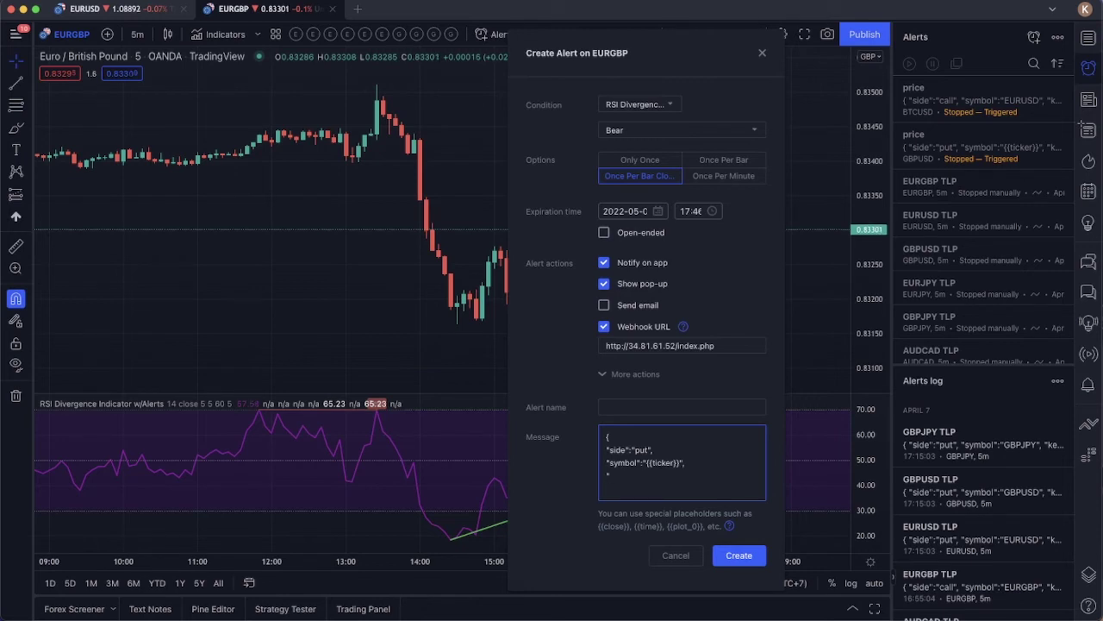
text("key)
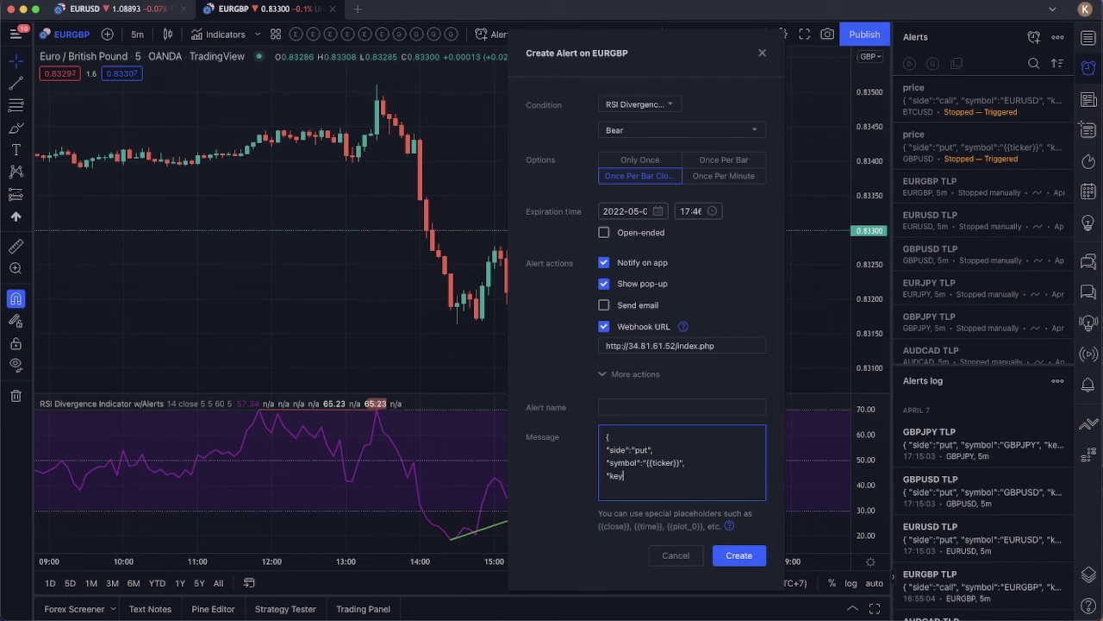
text(":)
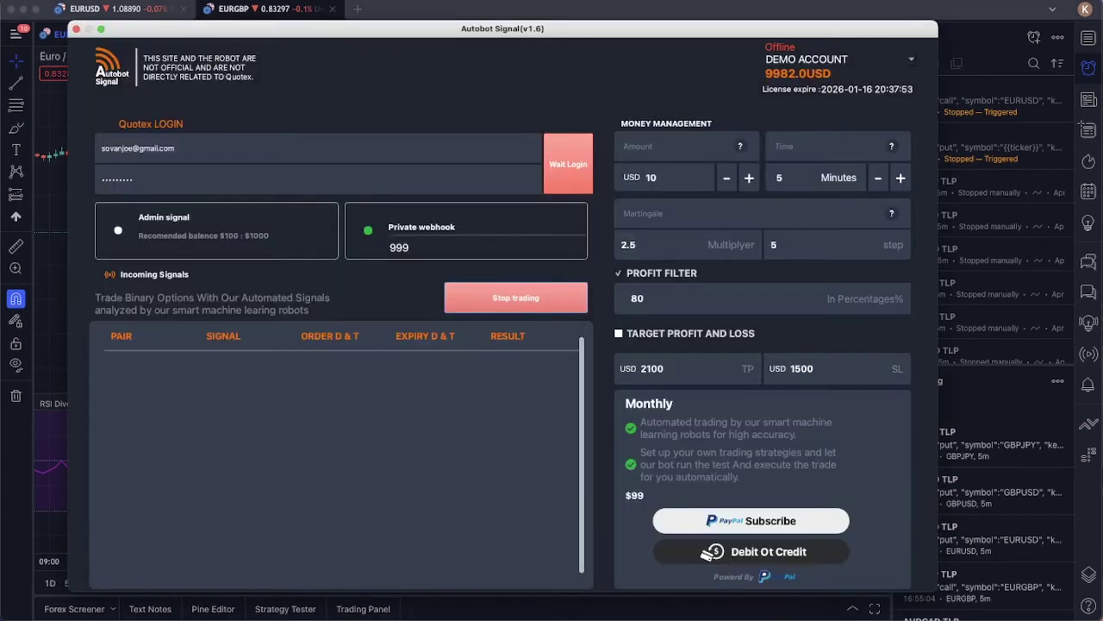
click(500, 292)
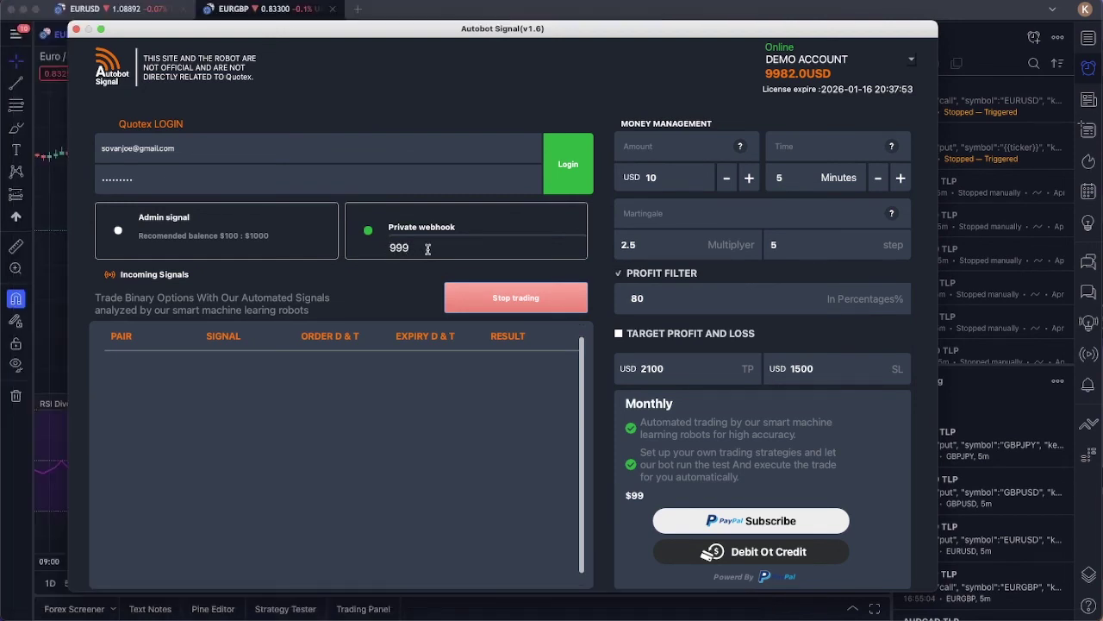
- Back in the alert message, set the key value to "999" and close the JSON with a brace
click(800, 18)
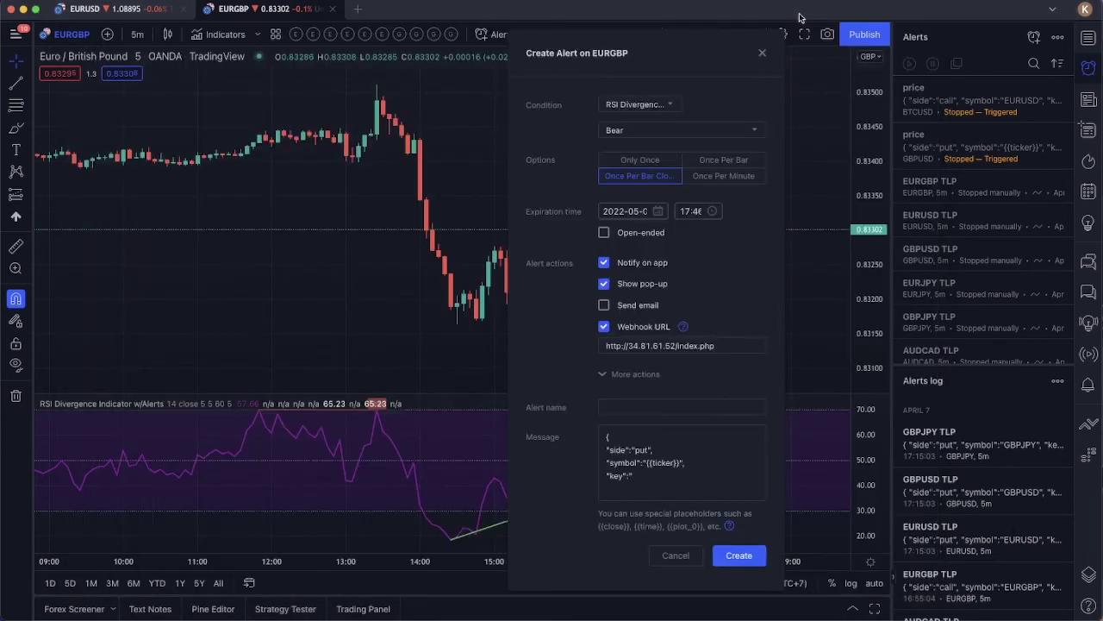
click(694, 443)
click(642, 474)
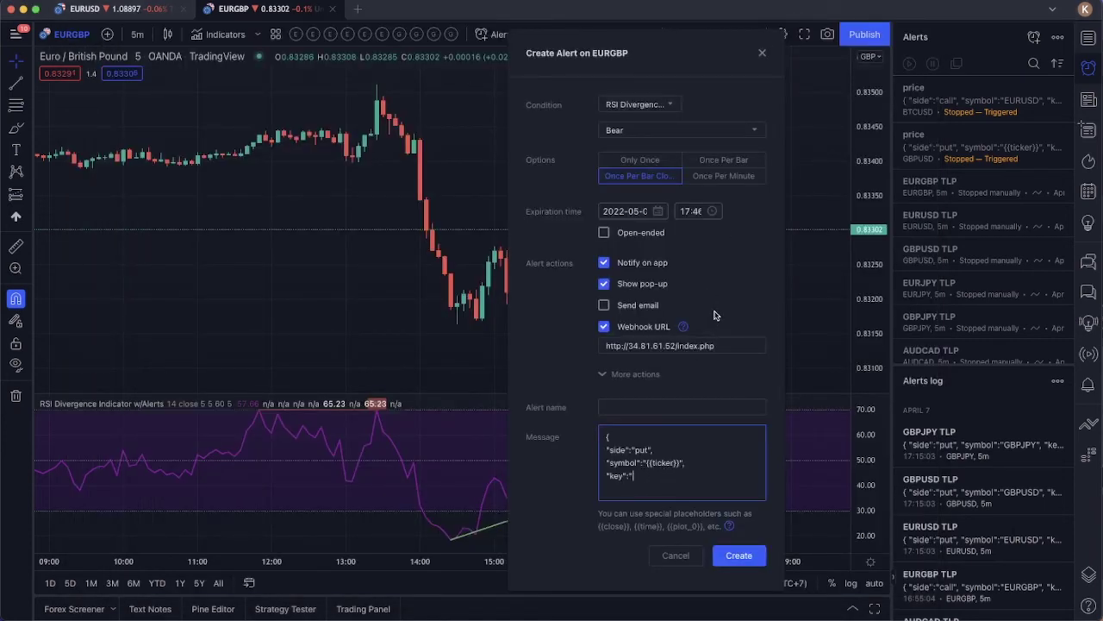
text(999)
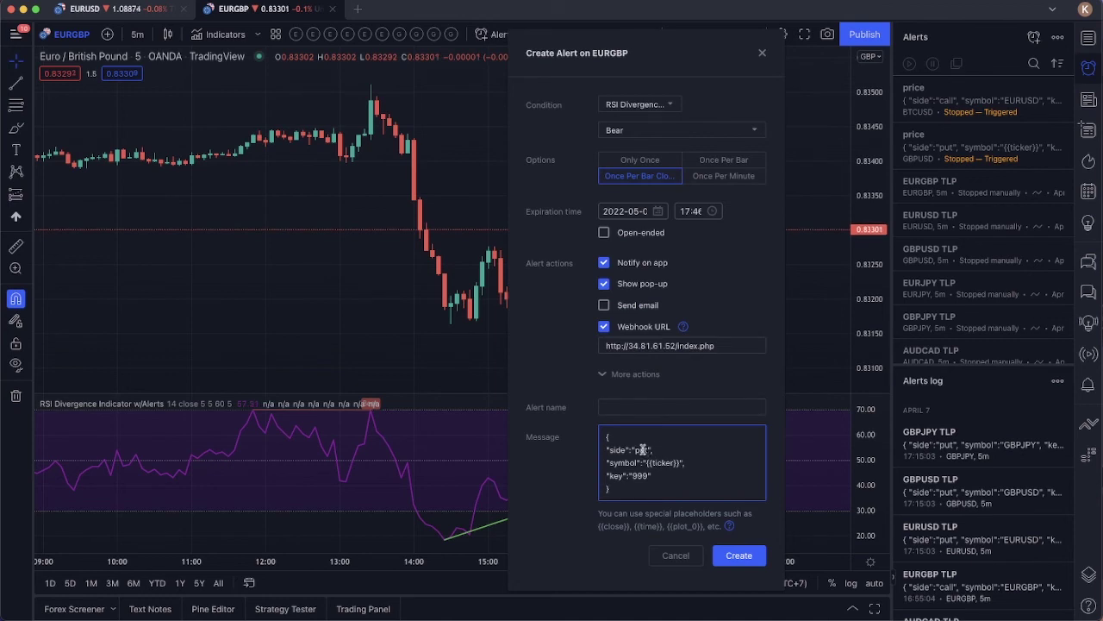
- Create the EURGBP alert, then switch over to Autobot Signal
click(740, 556)
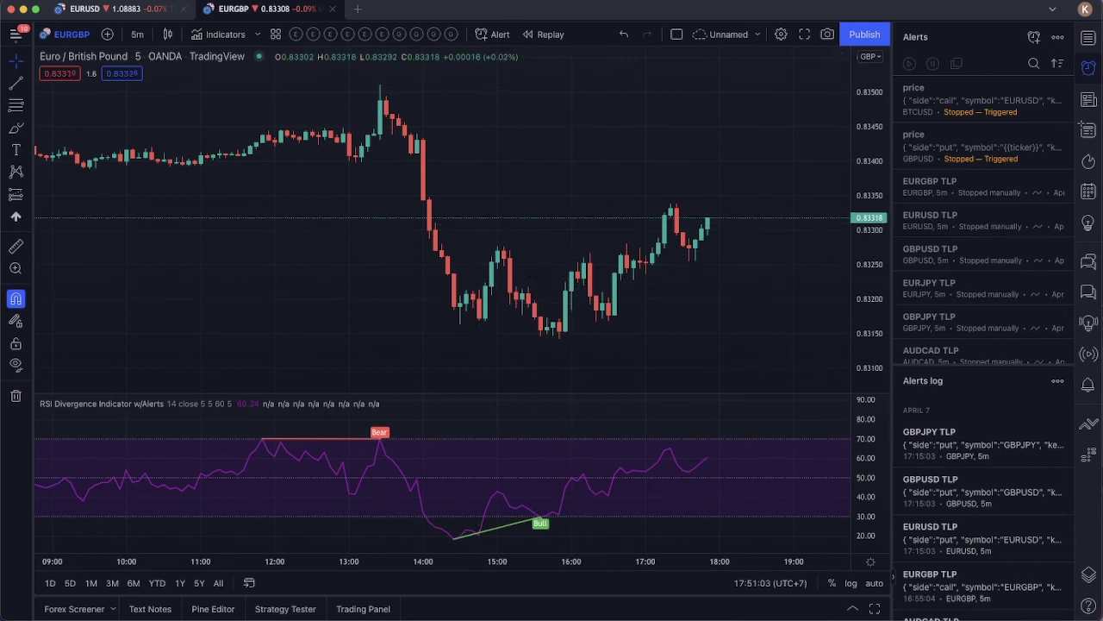
key(super+Tab)
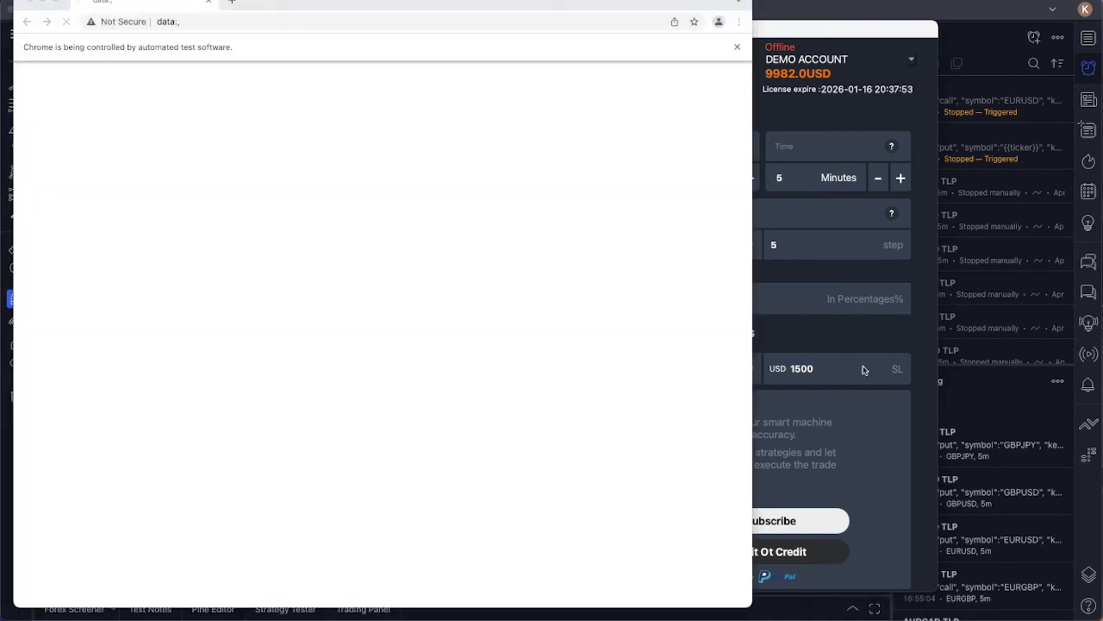
- Bring the Autobot Signal window in front of the Quotex Chrome window
click(853, 348)
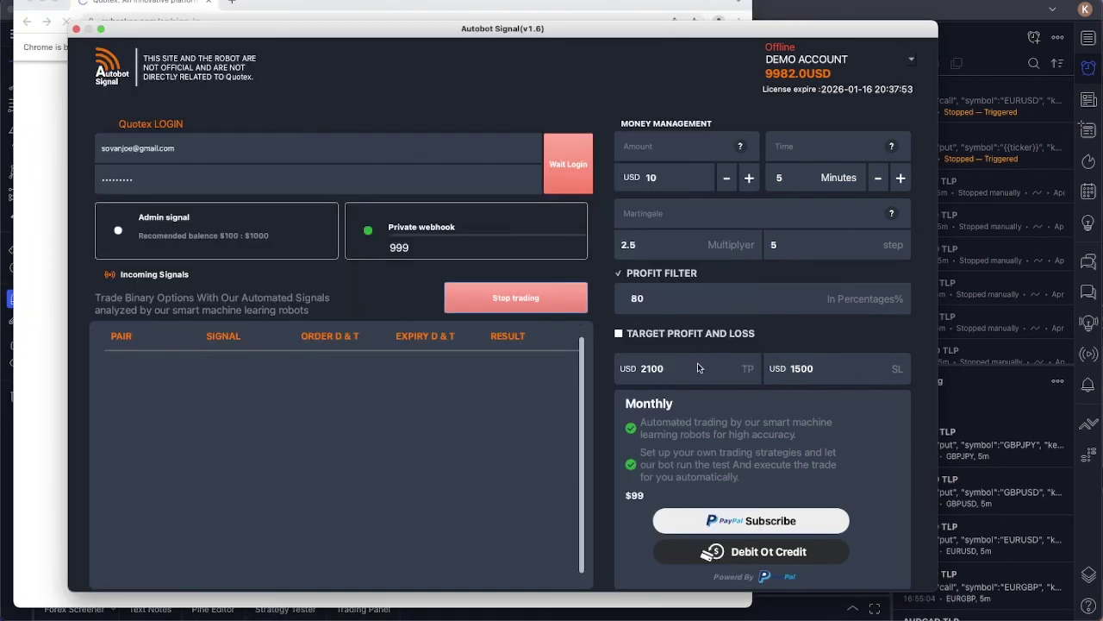